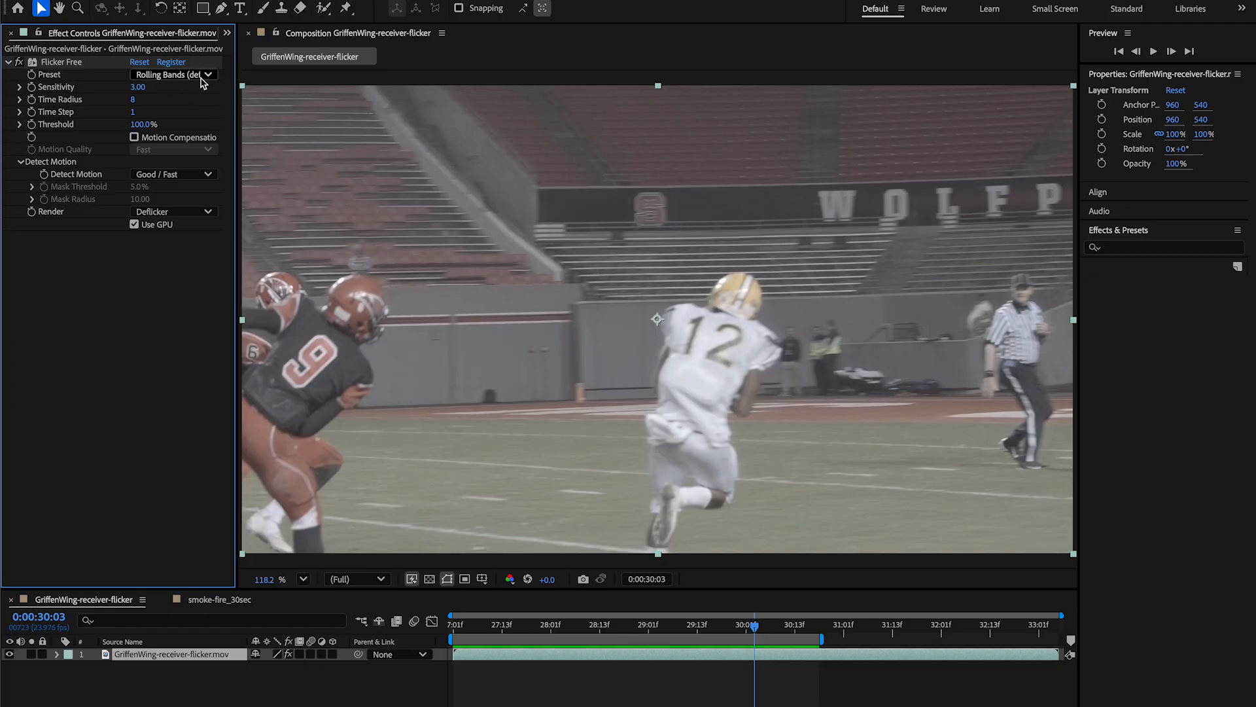
# - Check the Flicker Free presets and play back the football clip with Rolling Bands (default)
pyautogui.click(205, 75)
pyautogui.click(219, 76)
pyautogui.press('space')
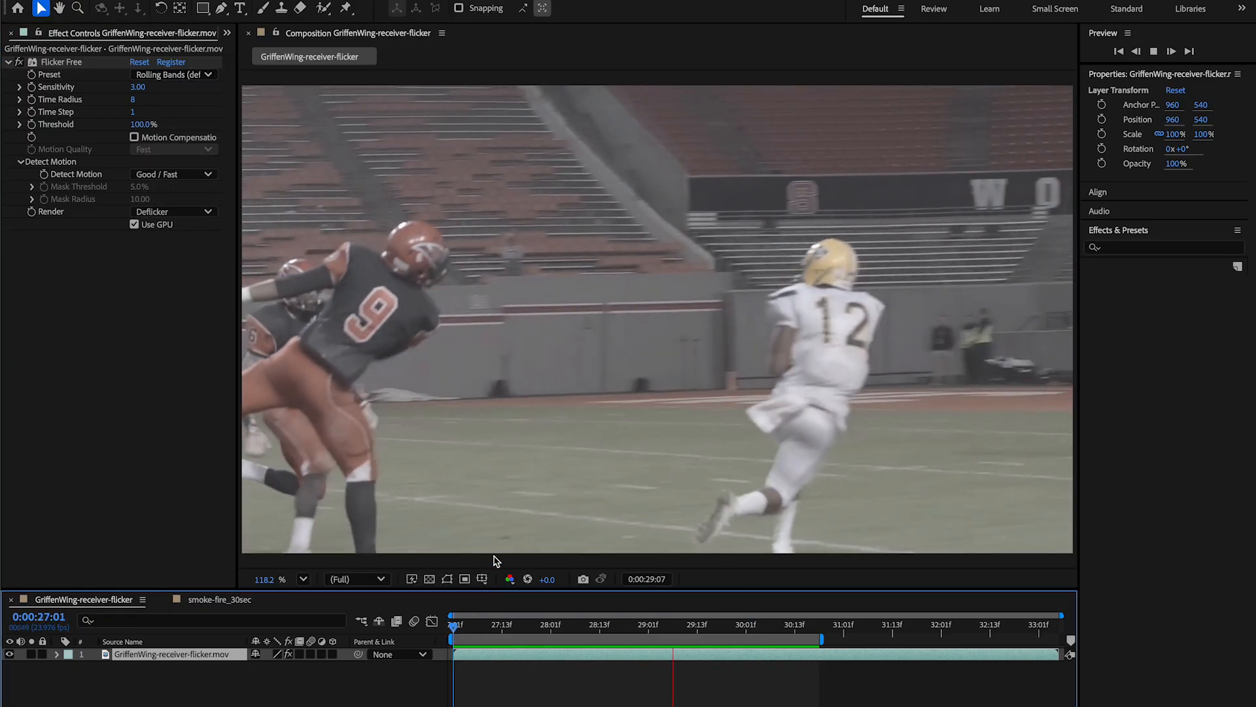
pyautogui.press('space')
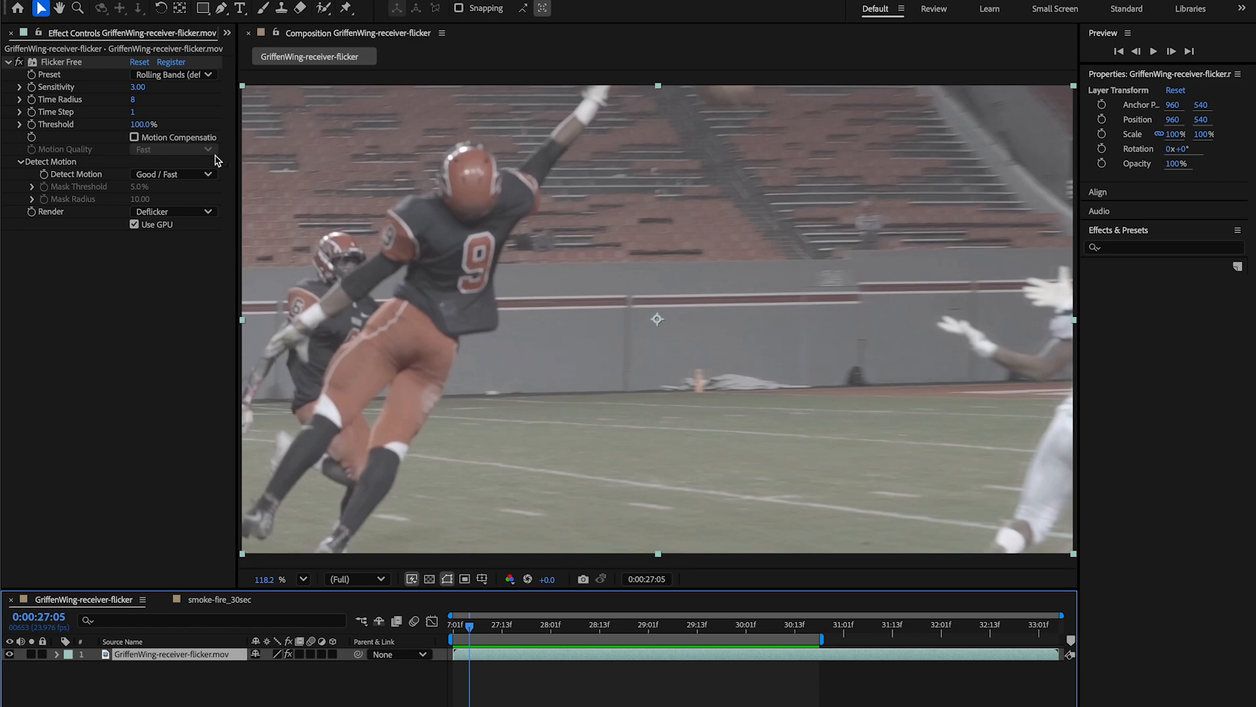
# - Set Detect Motion to Off in the Flicker Free effect and preview the football clip
pyautogui.click(188, 176)
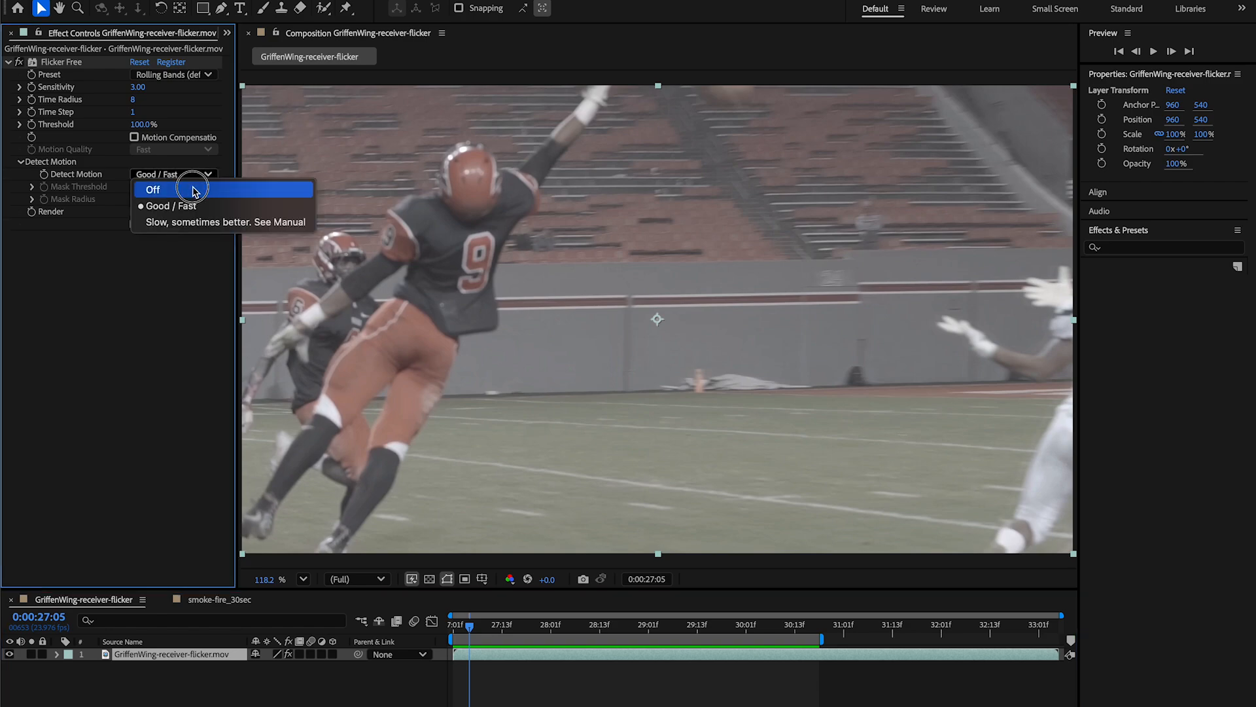
pyautogui.click(192, 189)
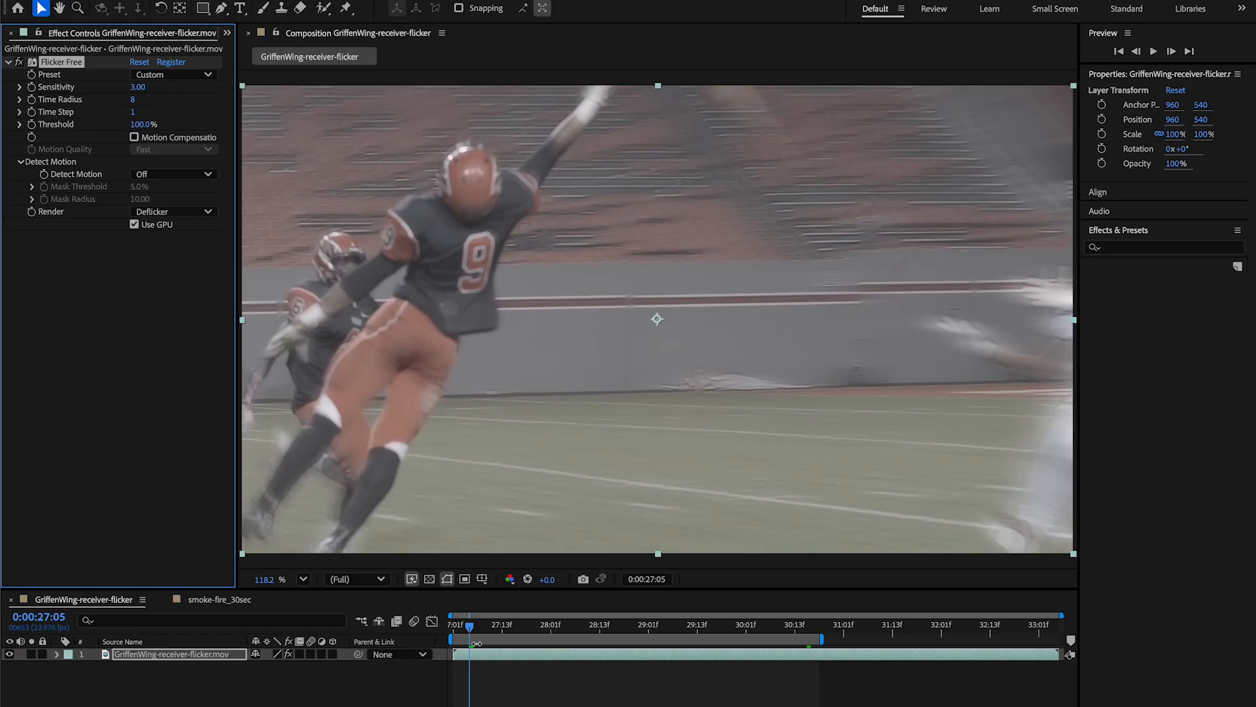
pyautogui.press('space')
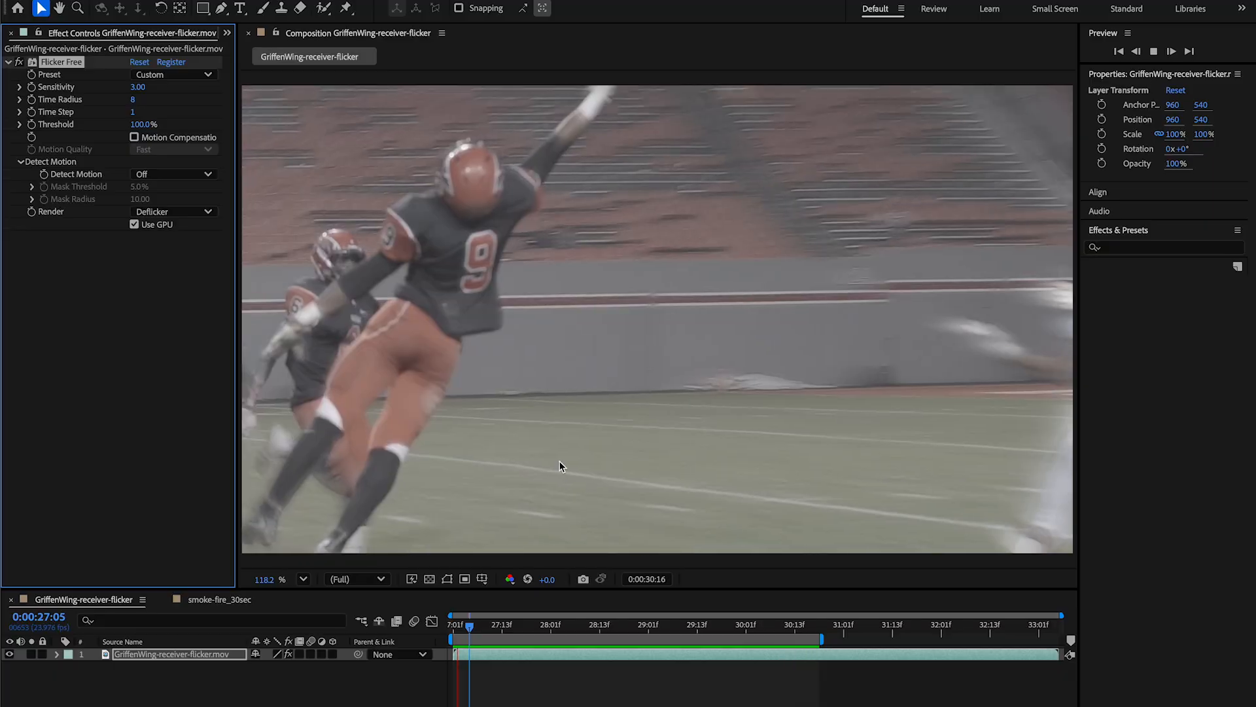
pyautogui.click(633, 354)
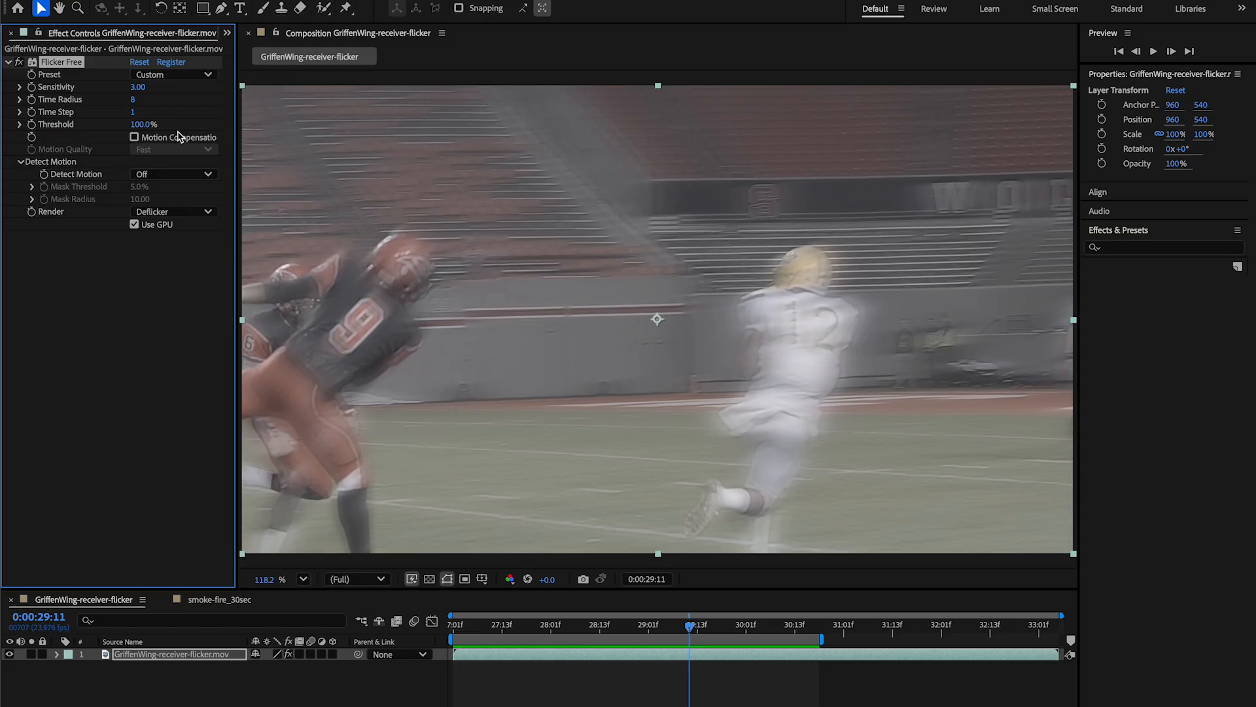
# - Enable Motion Compensation in Flicker Free and preview the football clip from 0:00:27:01
pyautogui.click(134, 137)
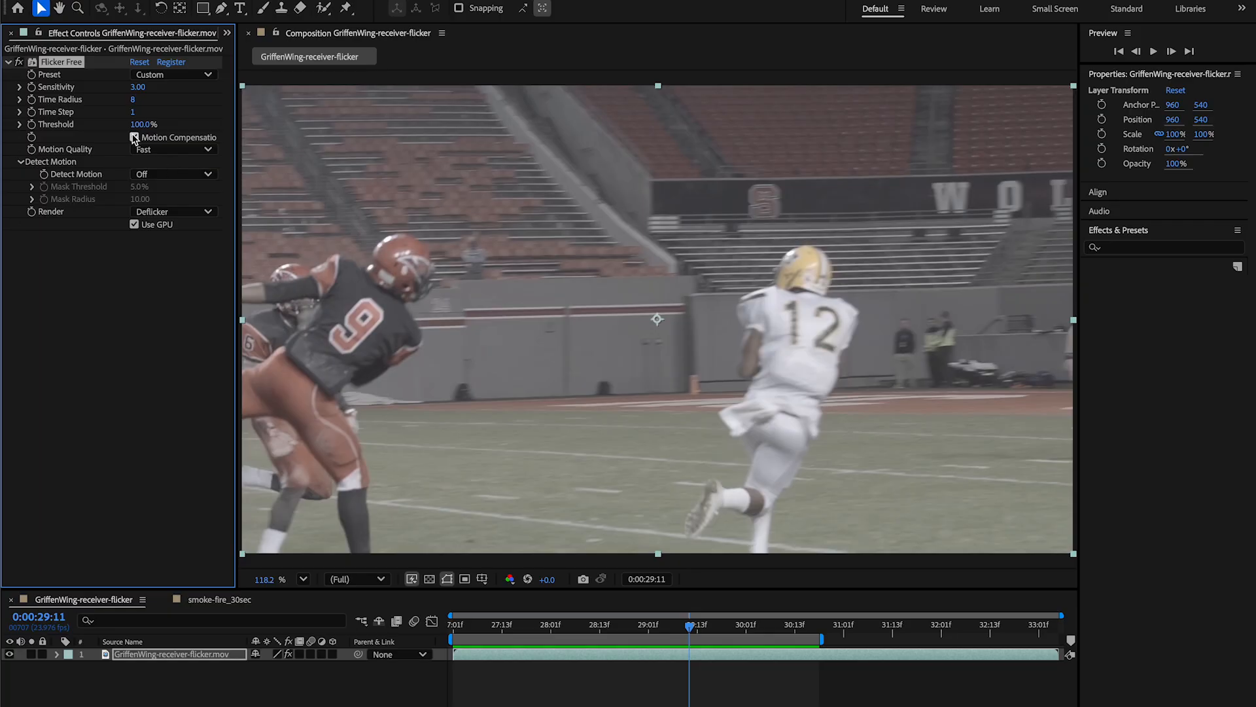
pyautogui.click(447, 625)
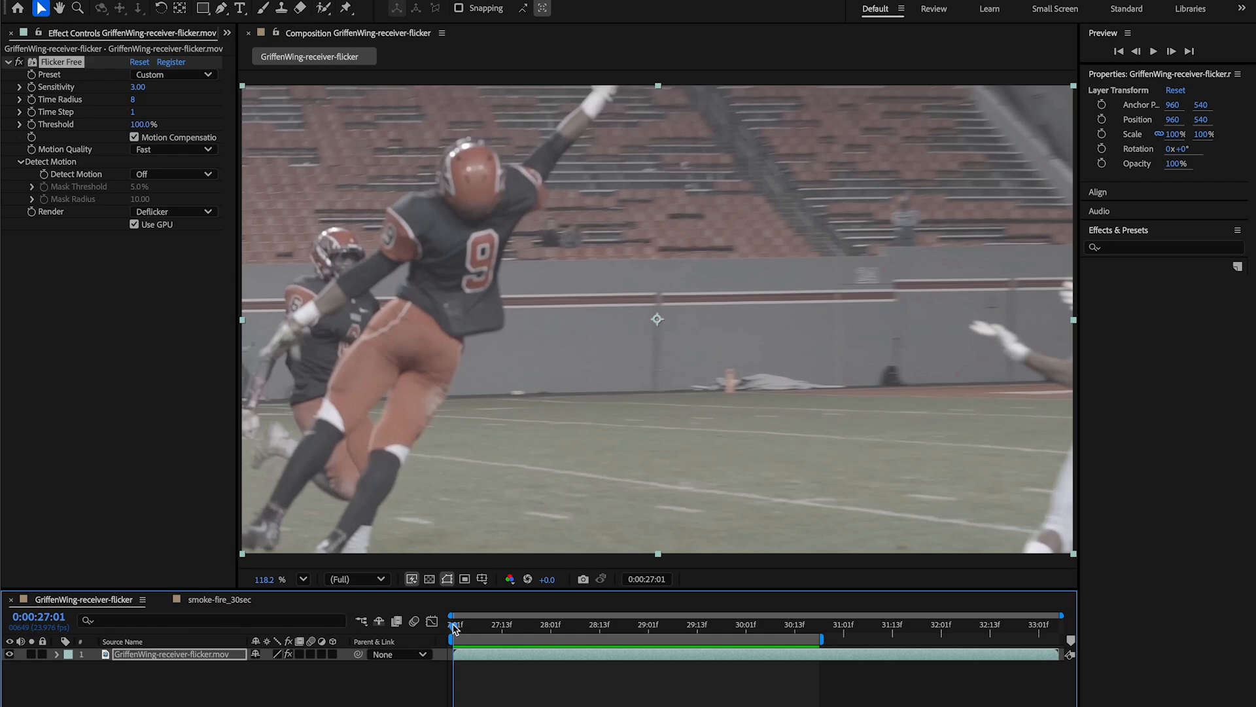
pyautogui.press('space')
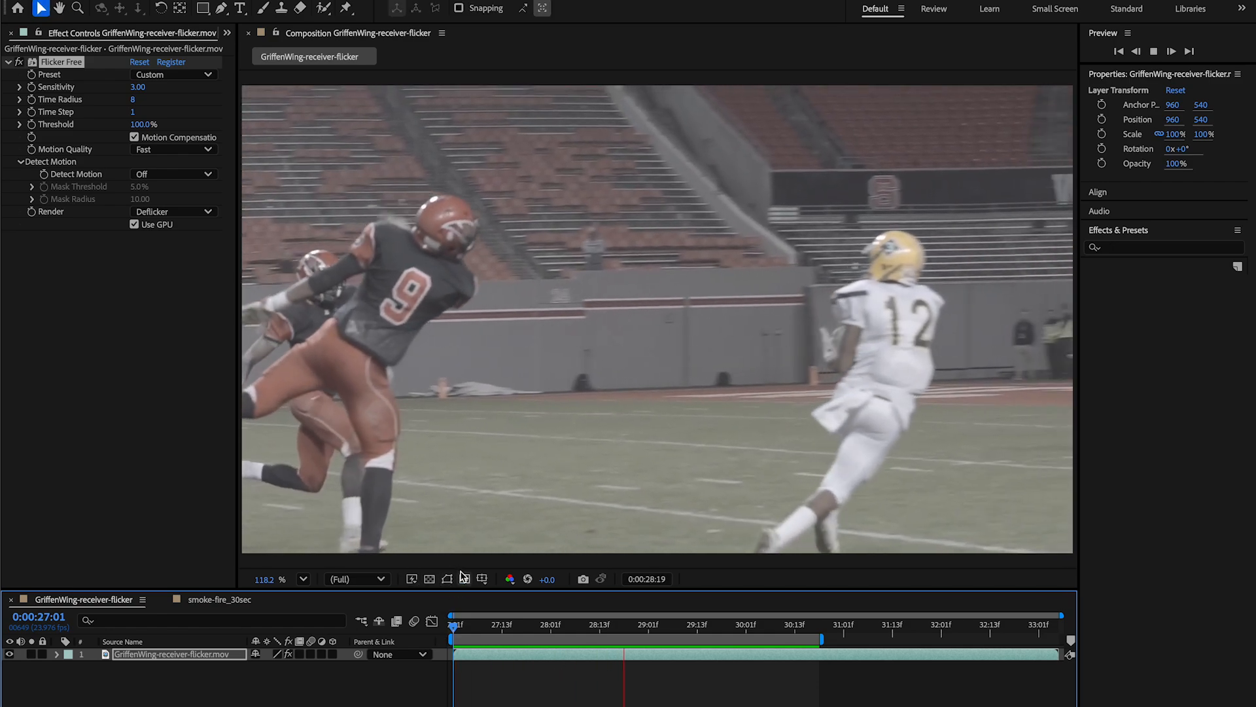
pyautogui.click(20, 64)
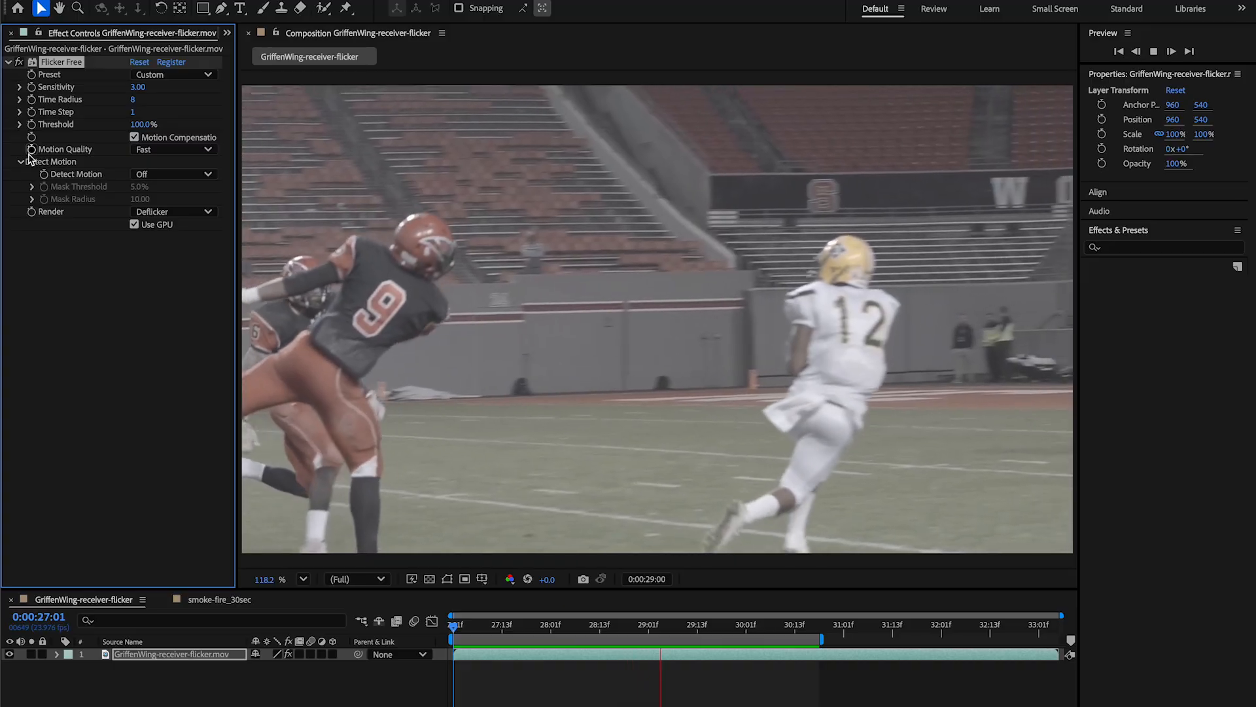
# - Stop playback, move the playhead to 0:00:27:14 and switch the Flicker Free effect off
pyautogui.click(660, 629)
pyautogui.moveTo(659, 628); pyautogui.dragTo(506, 621)
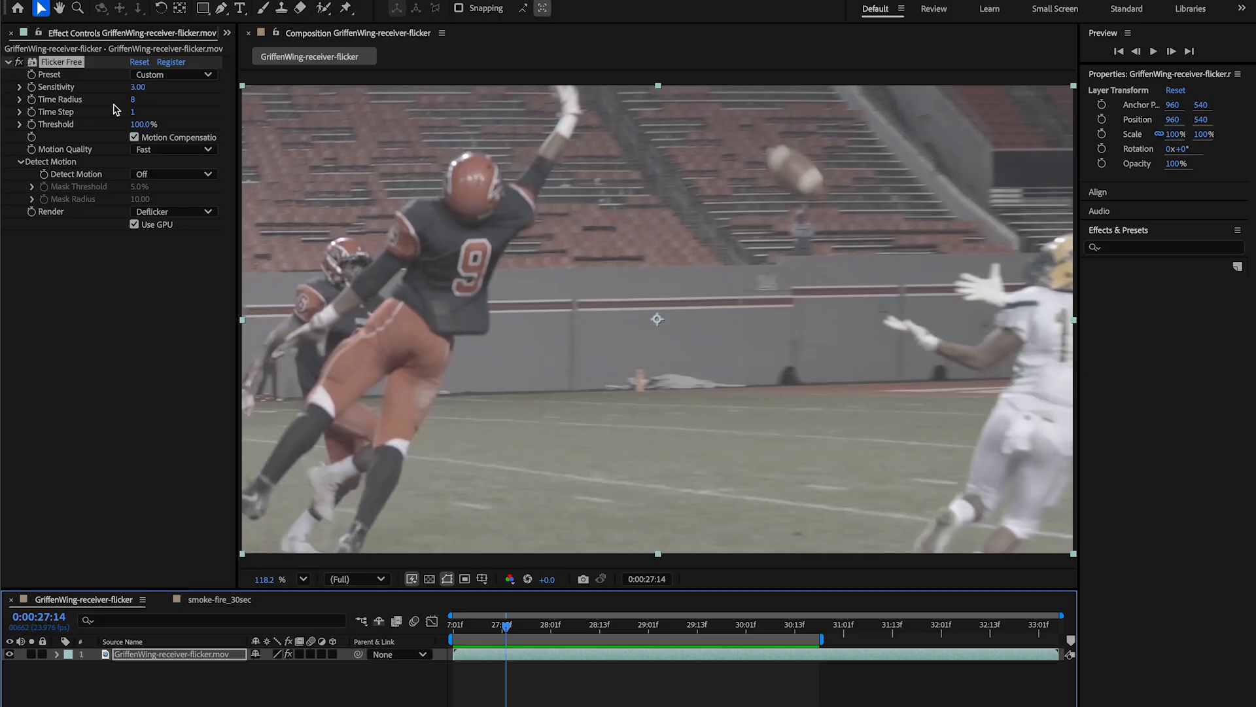
pyautogui.click(18, 62)
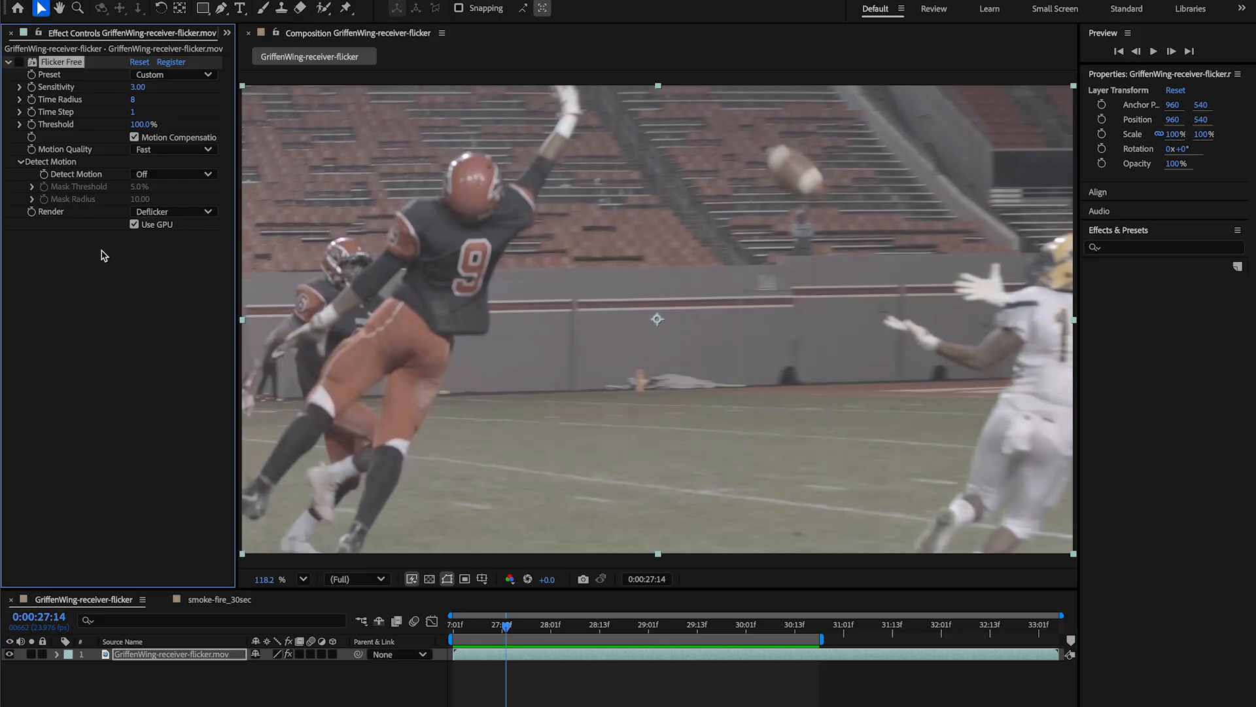
# - Step frame by frame forward to 0:00:27:21 and back to 0:00:27:16, examining the flicker bands in the original footage
pyautogui.press('pagedown')
pyautogui.press('pagedown')
pyautogui.press('pagedown')
pyautogui.press('pagedown')
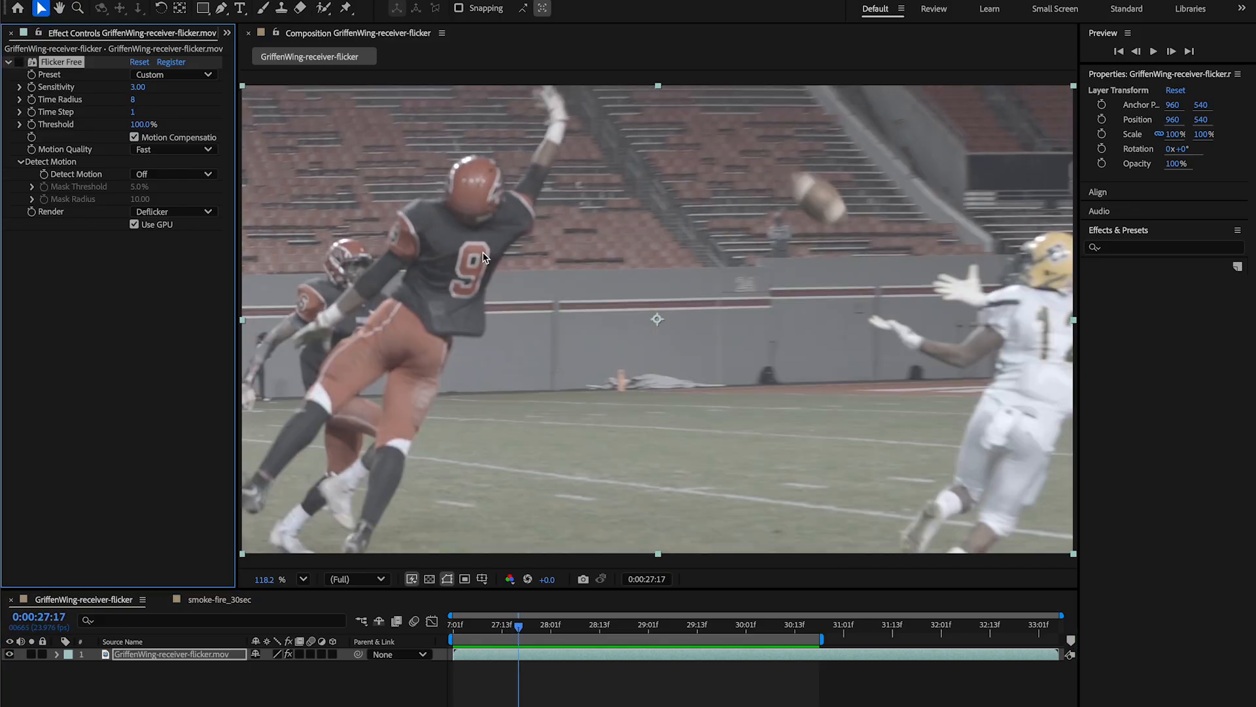
pyautogui.press('pagedown')
pyautogui.press('pagedown')
pyautogui.press('pagedown')
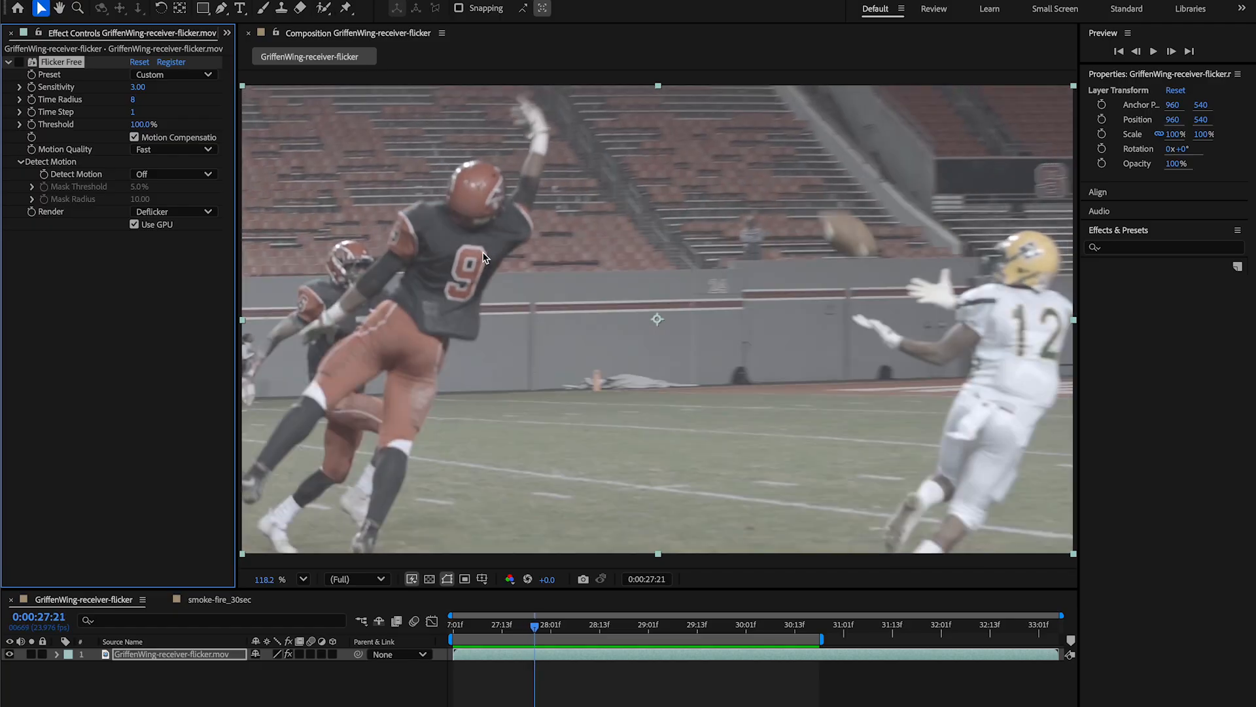
pyautogui.press('pageup')
pyautogui.press('pageup')
pyautogui.press('pageup')
pyautogui.press('pageup')
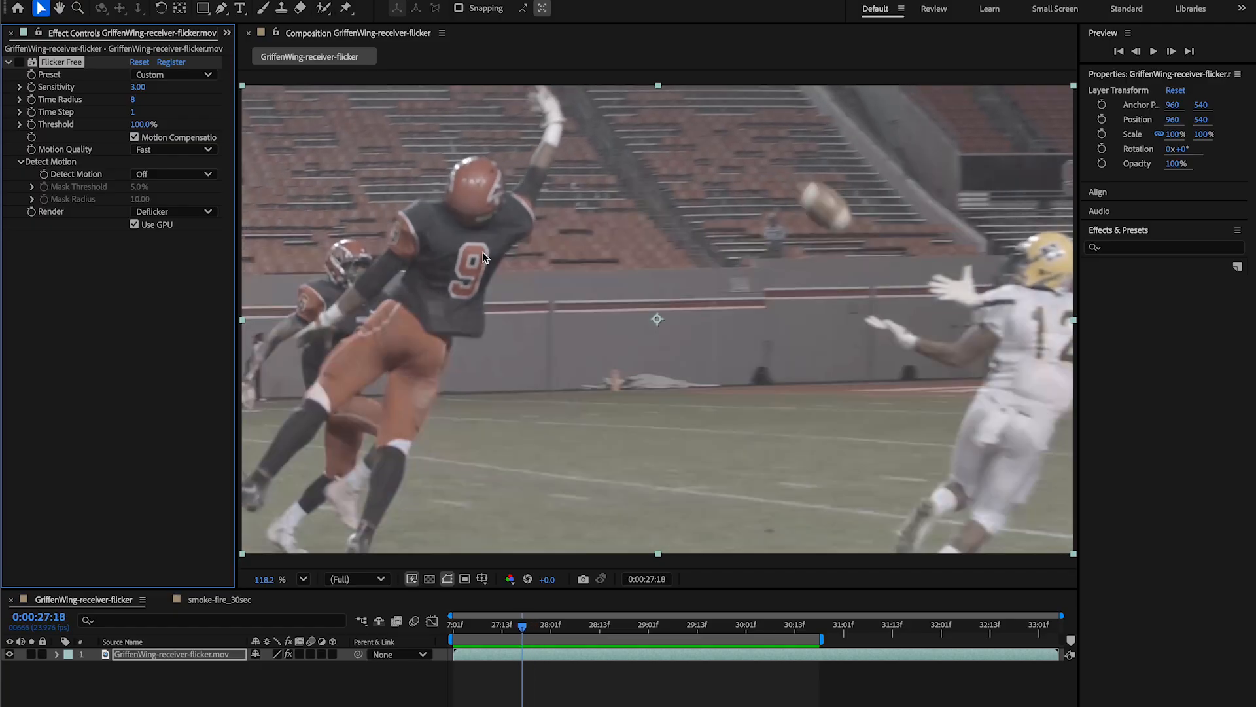
pyautogui.press('pageup')
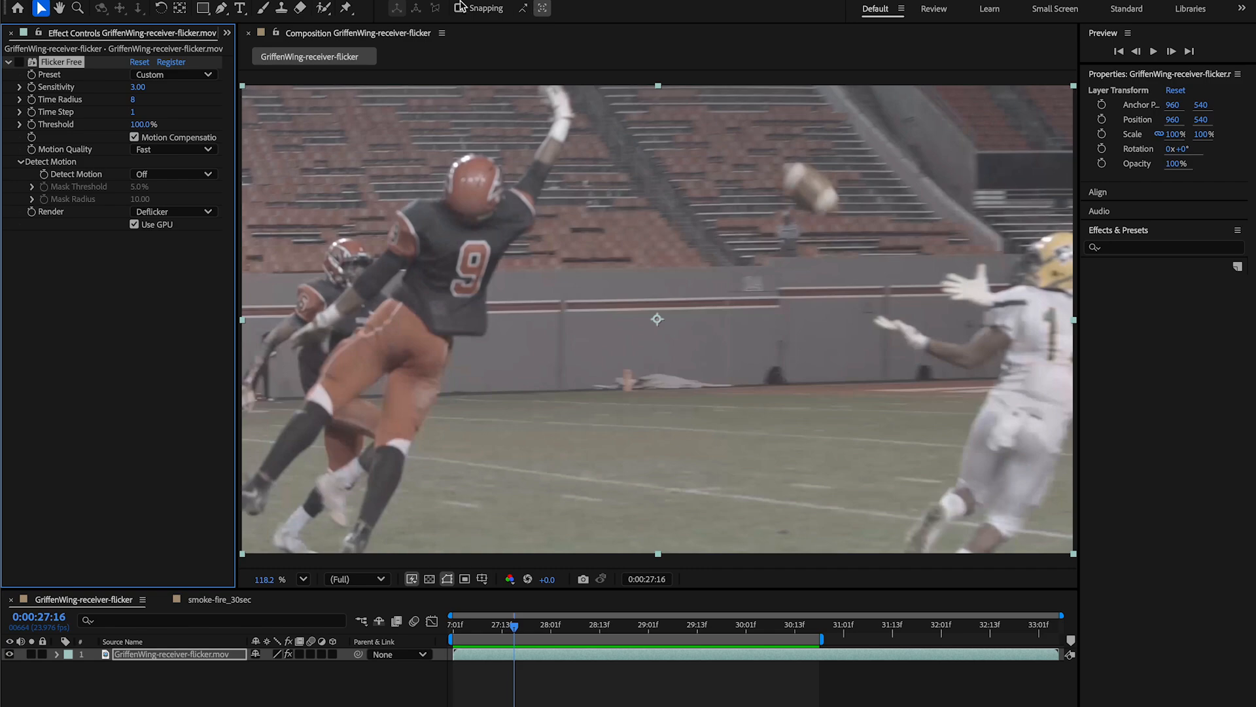
# - Set Flicker Free's Time Radius to 3, preview the clip from 0:00:27:01 and return the playhead to 0:00:27:18
pyautogui.click(136, 100)
pyautogui.write('3')
pyautogui.press('Return')
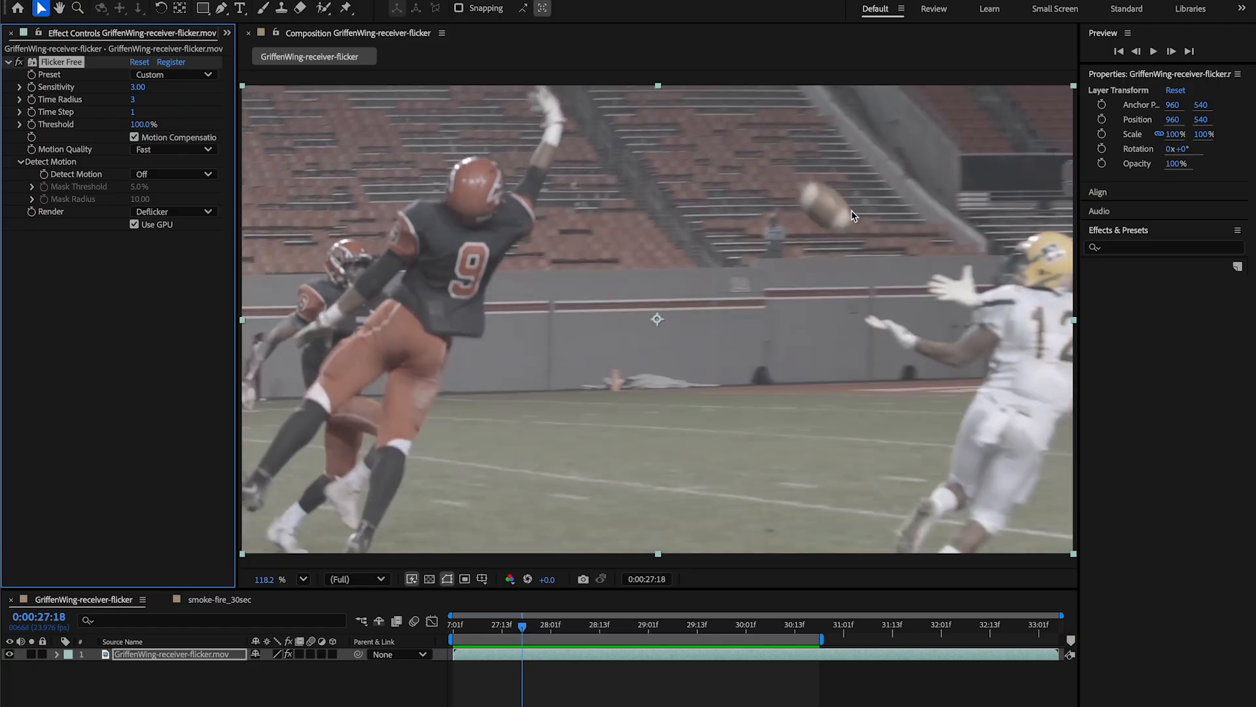
pyautogui.moveTo(472, 626); pyautogui.dragTo(453, 628)
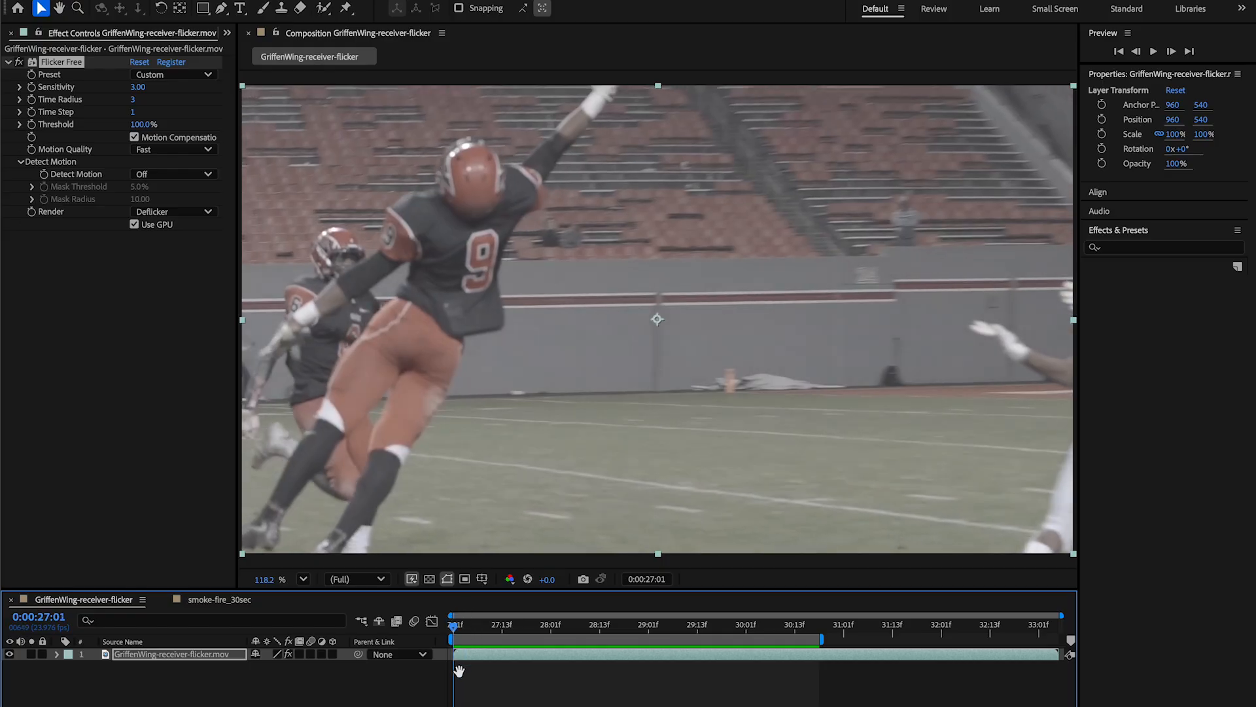
pyautogui.press('space')
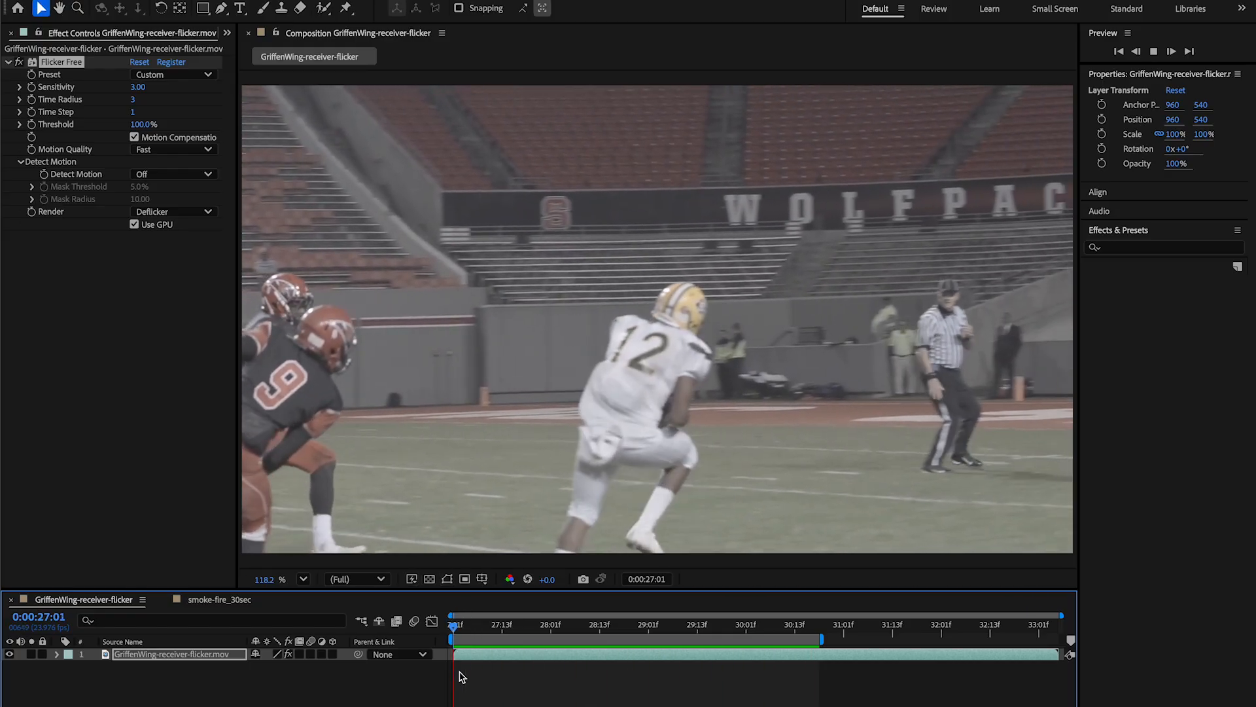
pyautogui.press('space')
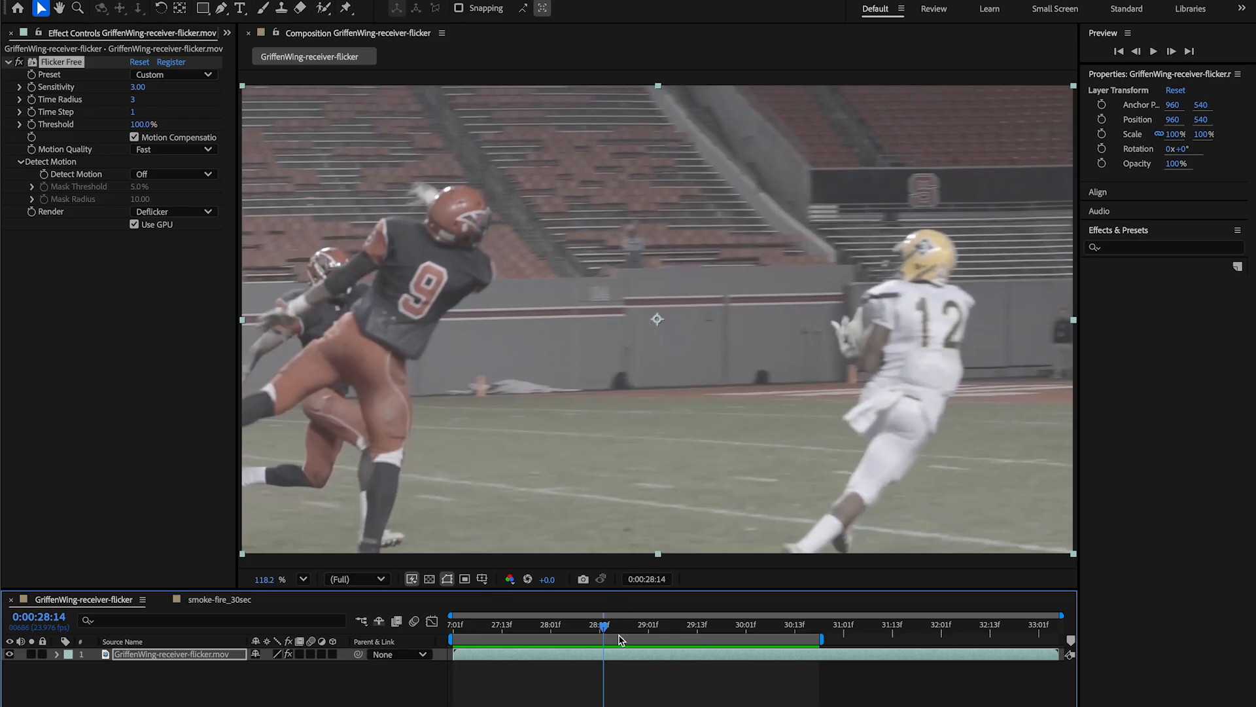
pyautogui.moveTo(586, 623); pyautogui.dragTo(518, 620)
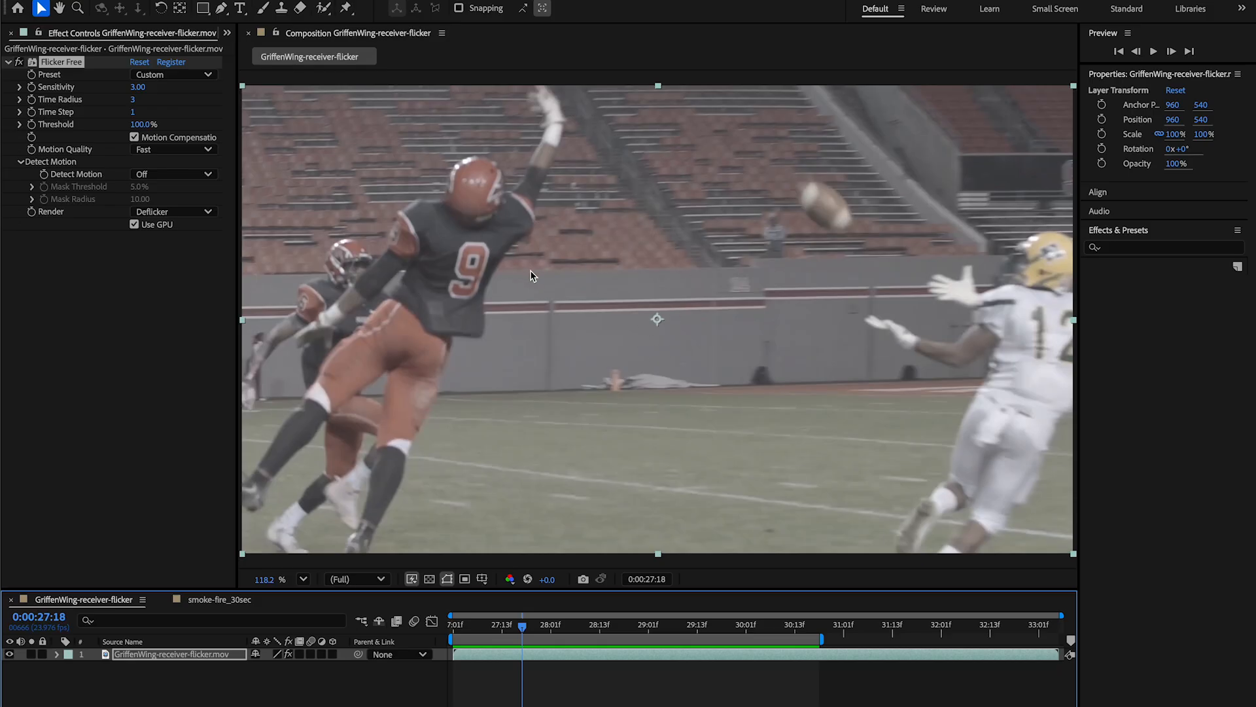
# - Open the smoke-fire_30sec composition, select its clip, disable Flicker Free on it and play back the unprocessed footage
pyautogui.click(204, 599)
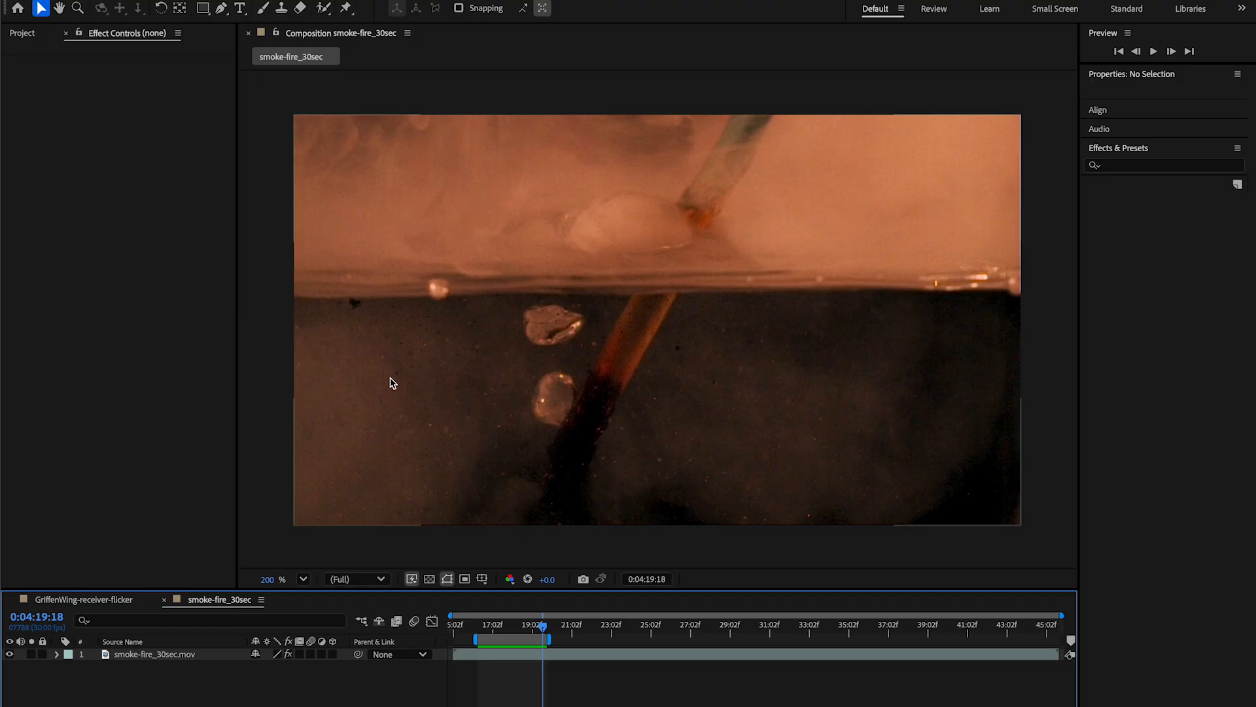
pyautogui.click(177, 658)
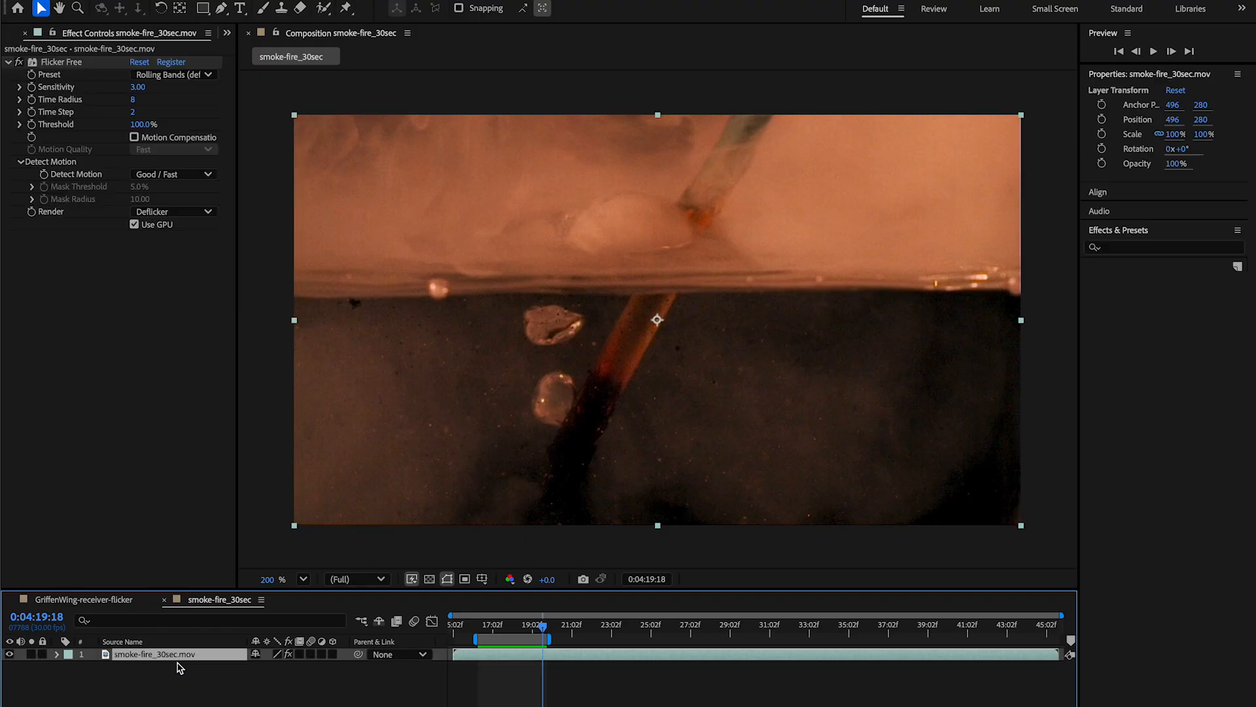
pyautogui.click(20, 63)
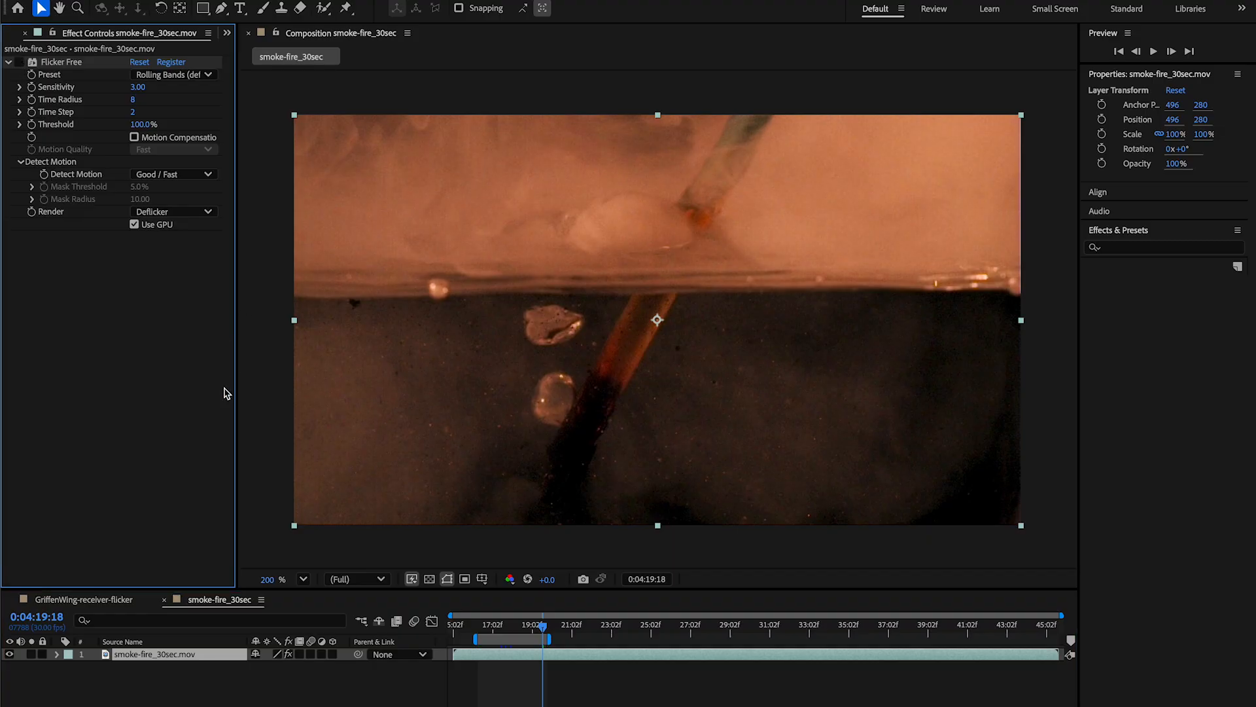
pyautogui.press('space')
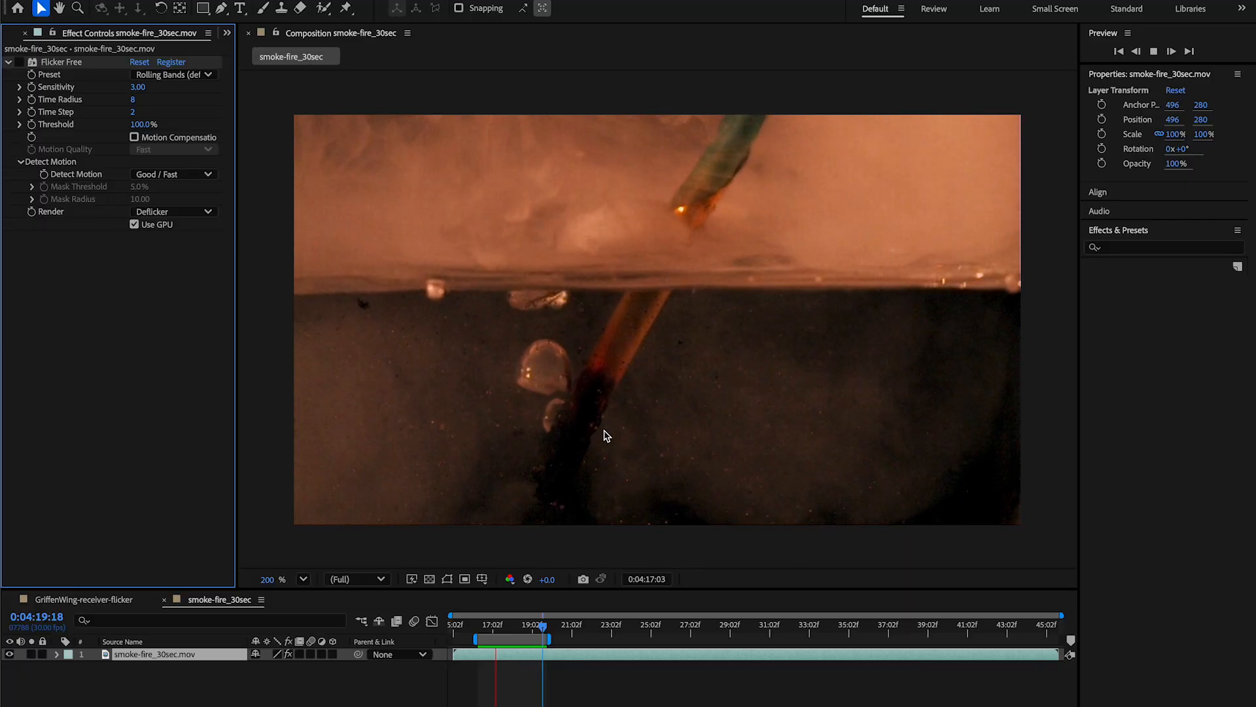
pyautogui.press('space')
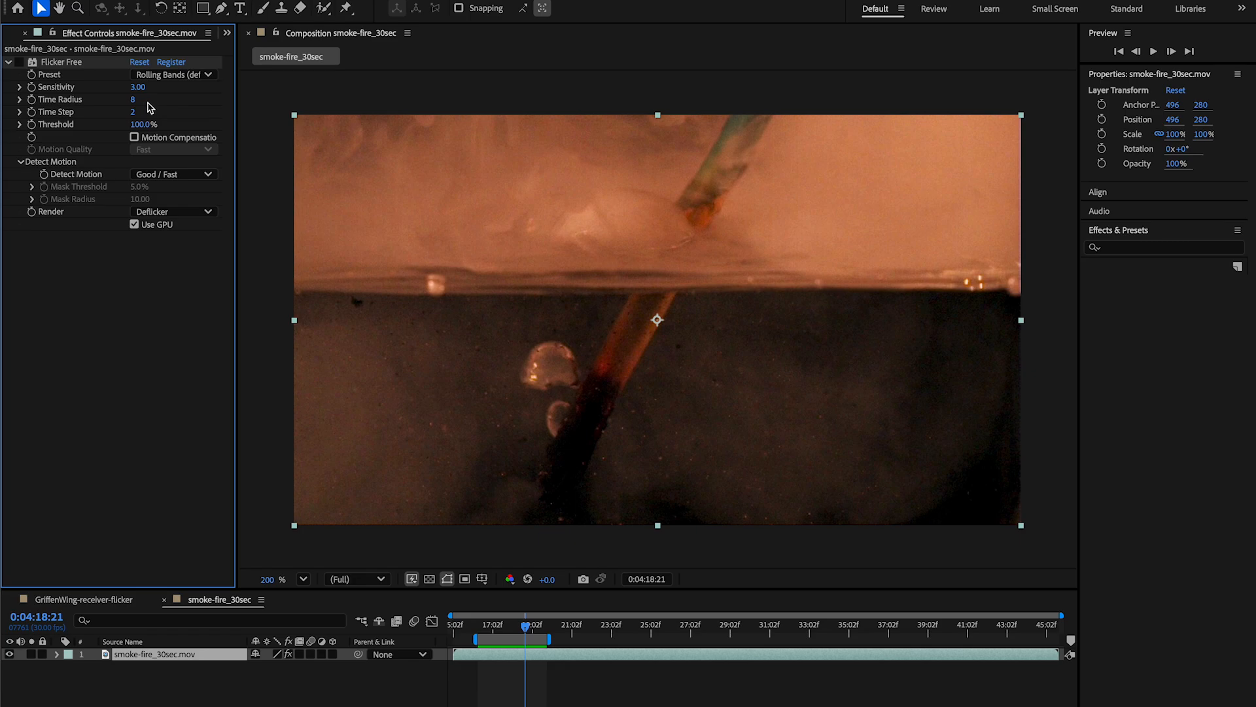
# - Re-enable Flicker Free with the Rolling Bands (default) preset and a Time Step of 1, and preview the smoke clip
pyautogui.click(193, 75)
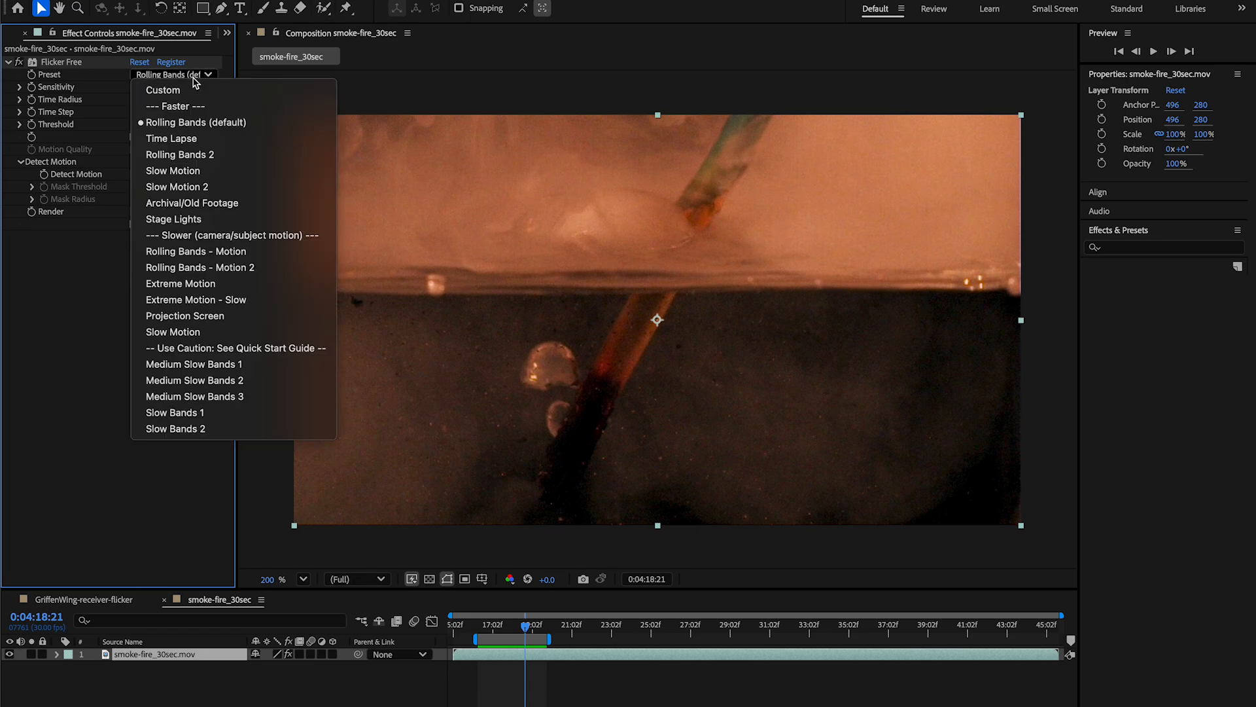
pyautogui.click(200, 123)
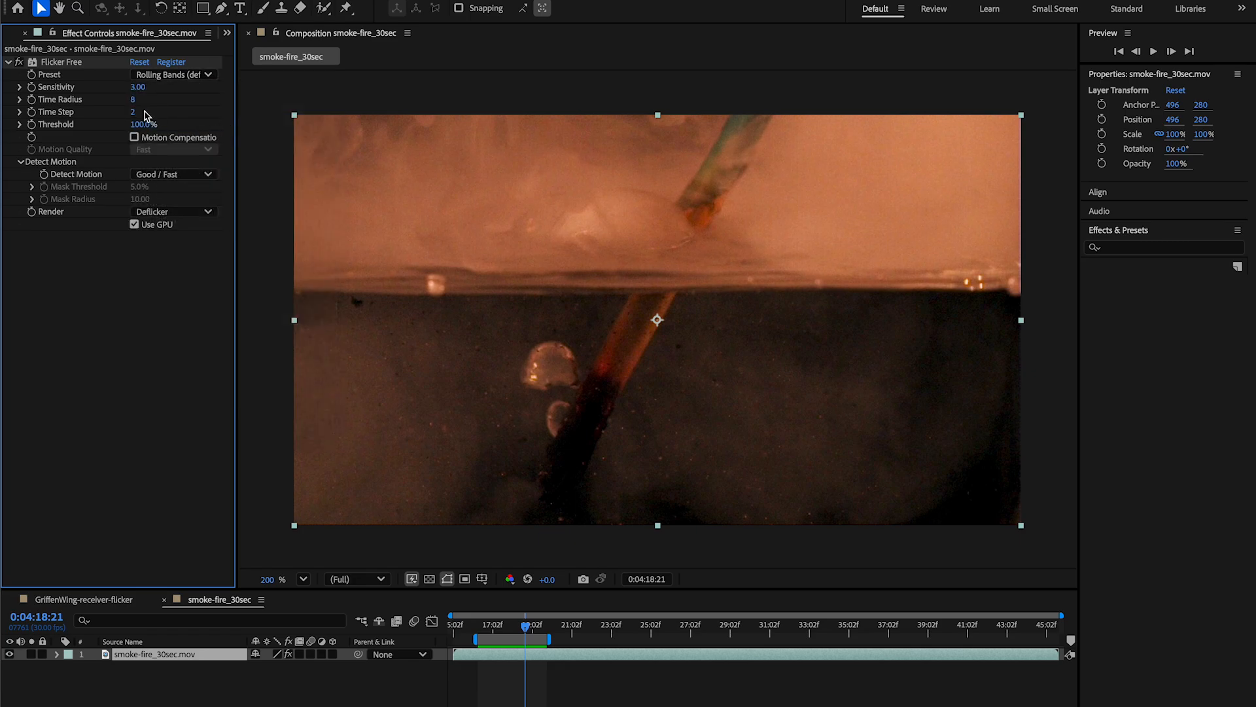
pyautogui.click(492, 630)
pyautogui.press('space')
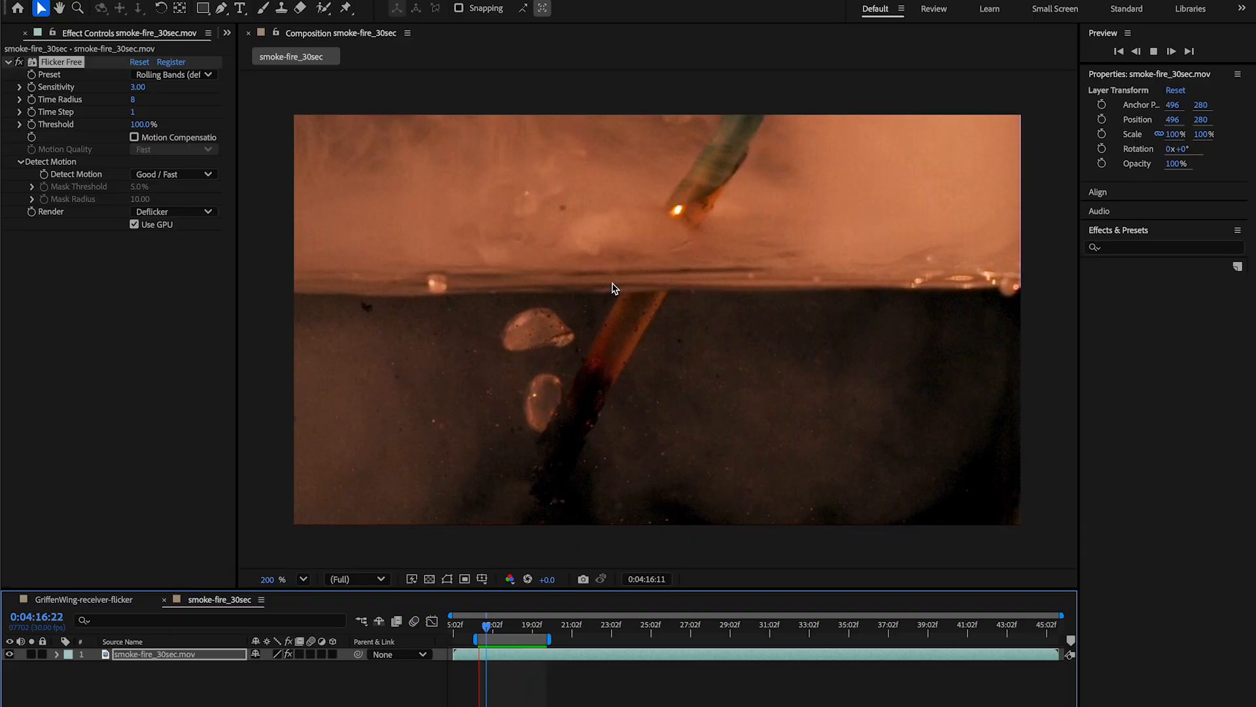
pyautogui.press('space')
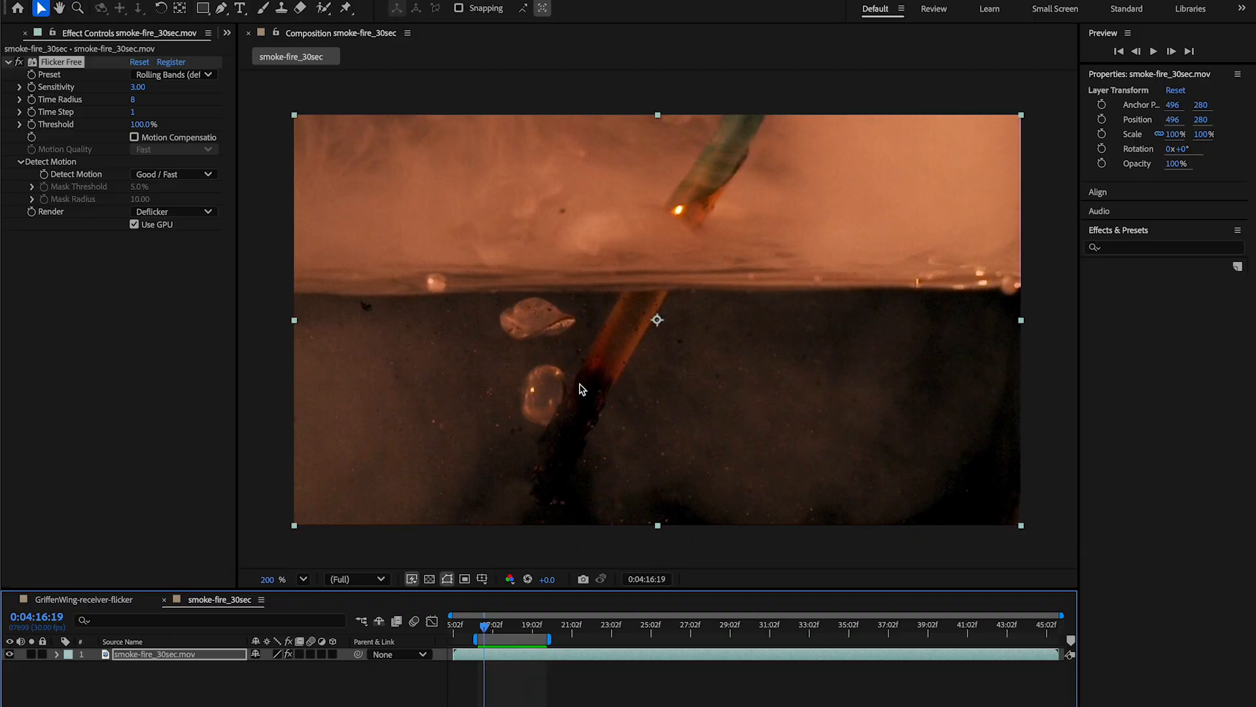
# - Set Flicker Free's Time Radius to 16 and preview the smoke clip
pyautogui.click(134, 100)
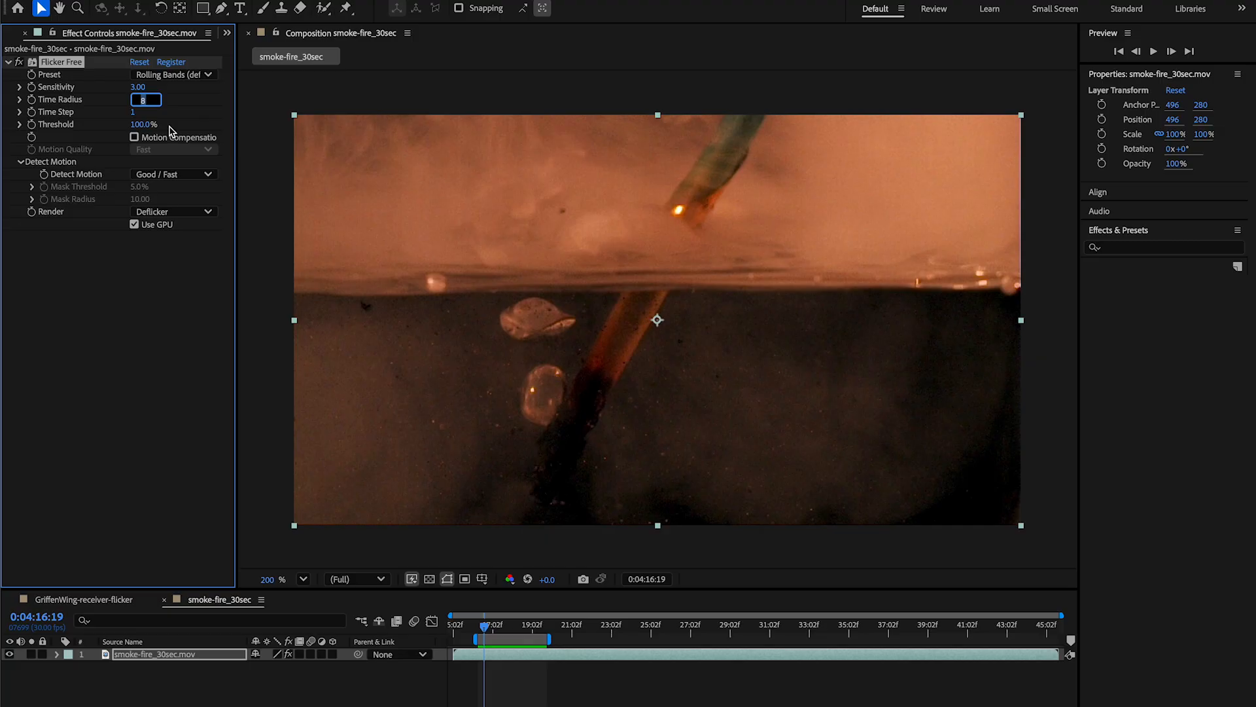
pyautogui.write('16')
pyautogui.press('Return')
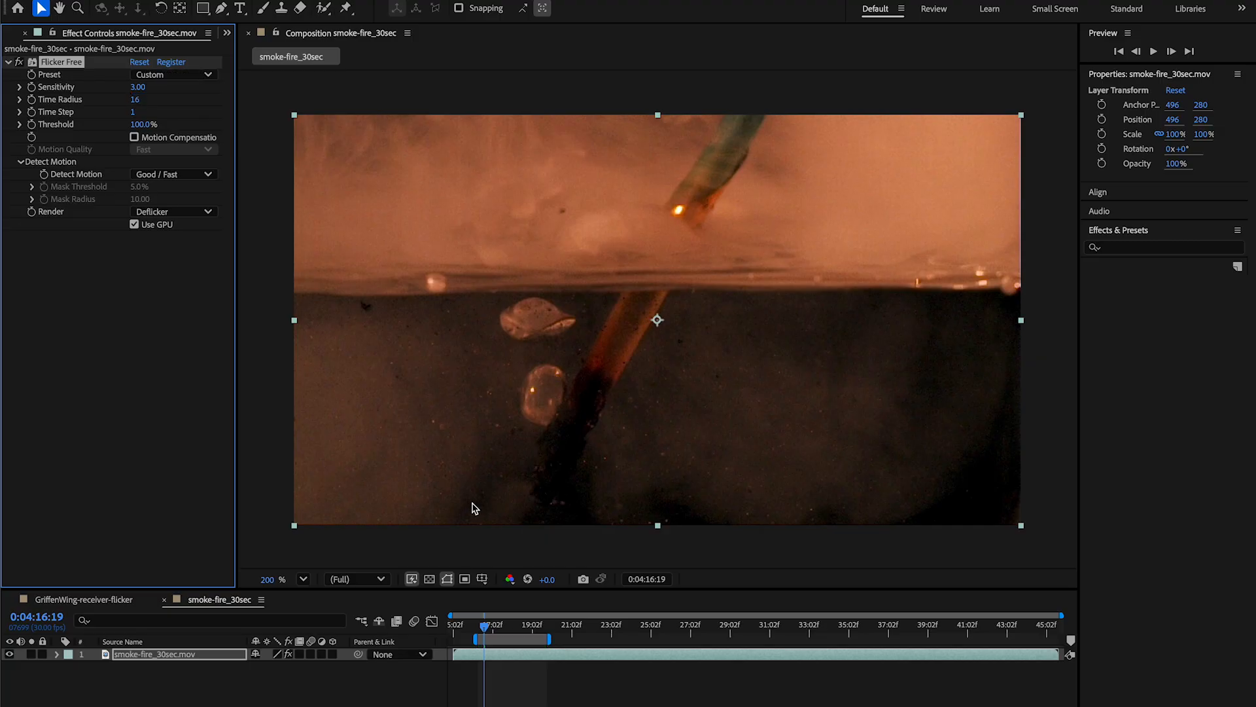
pyautogui.press('space')
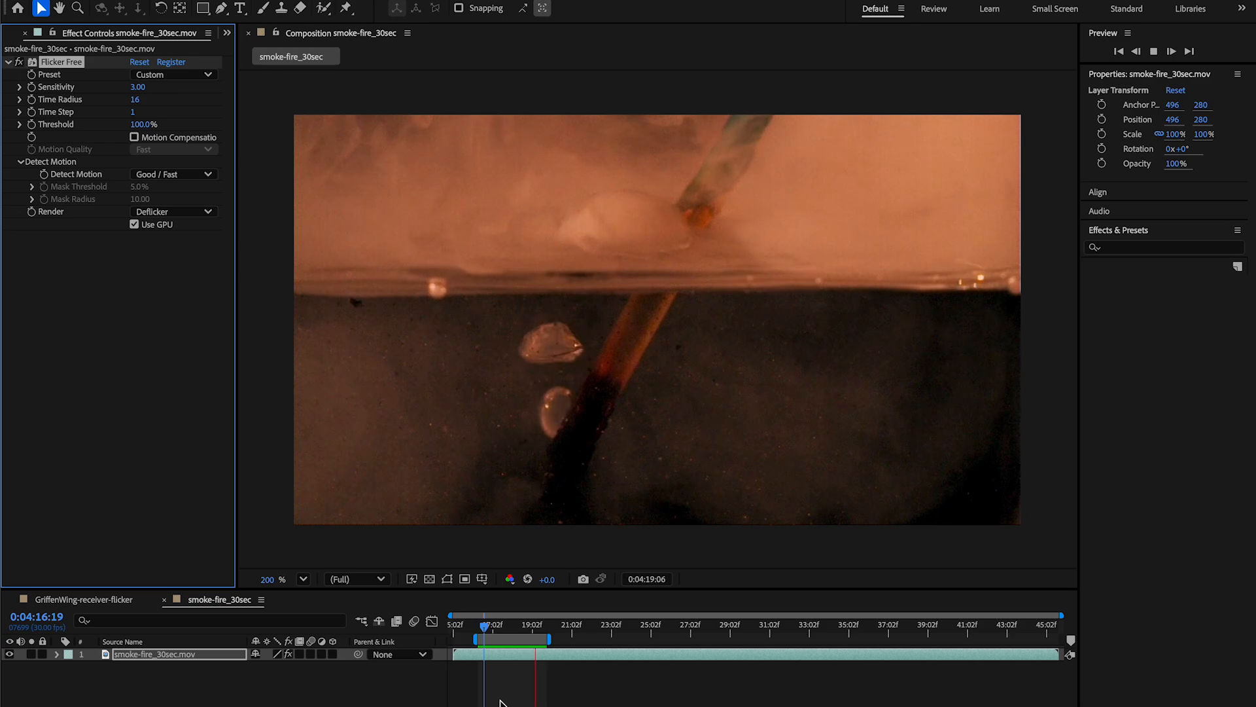
pyautogui.press('space')
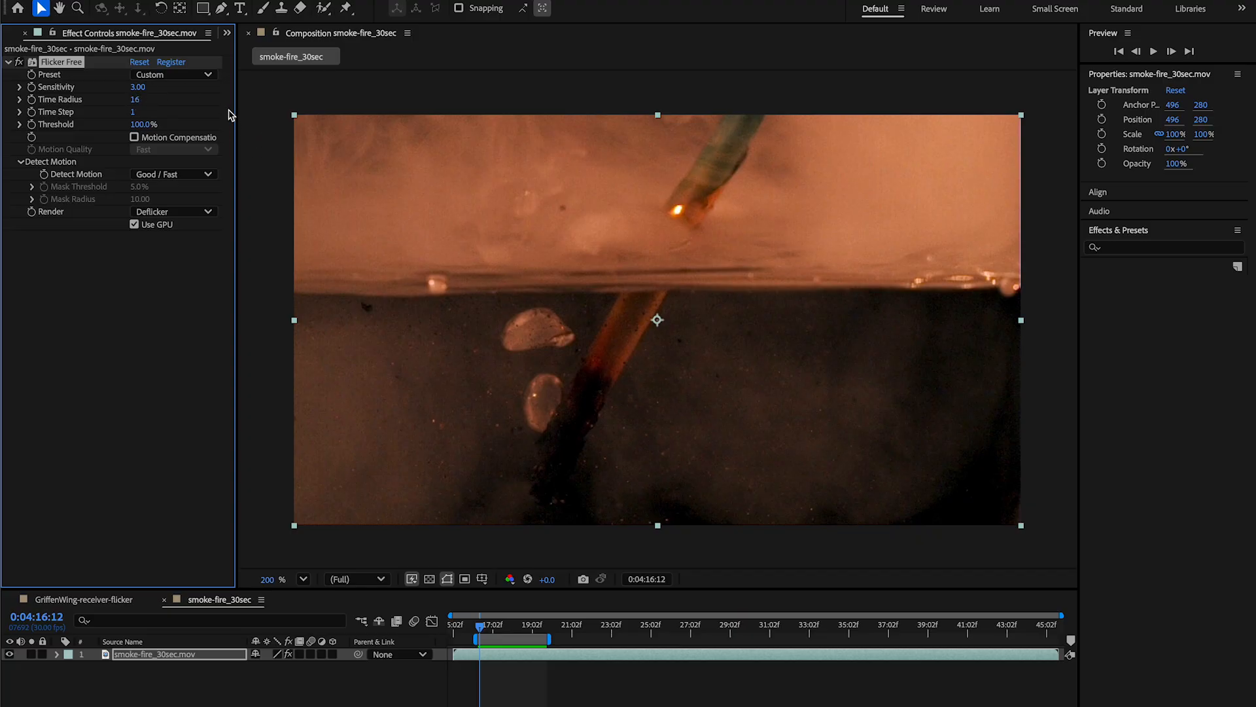
# - Set Flicker Free's Time Radius to 8 and Time Step to 2, and preview the smoke clip
pyautogui.click(138, 101)
pyautogui.write('8')
pyautogui.press('Return')
pyautogui.click(467, 680)
pyautogui.press('space')
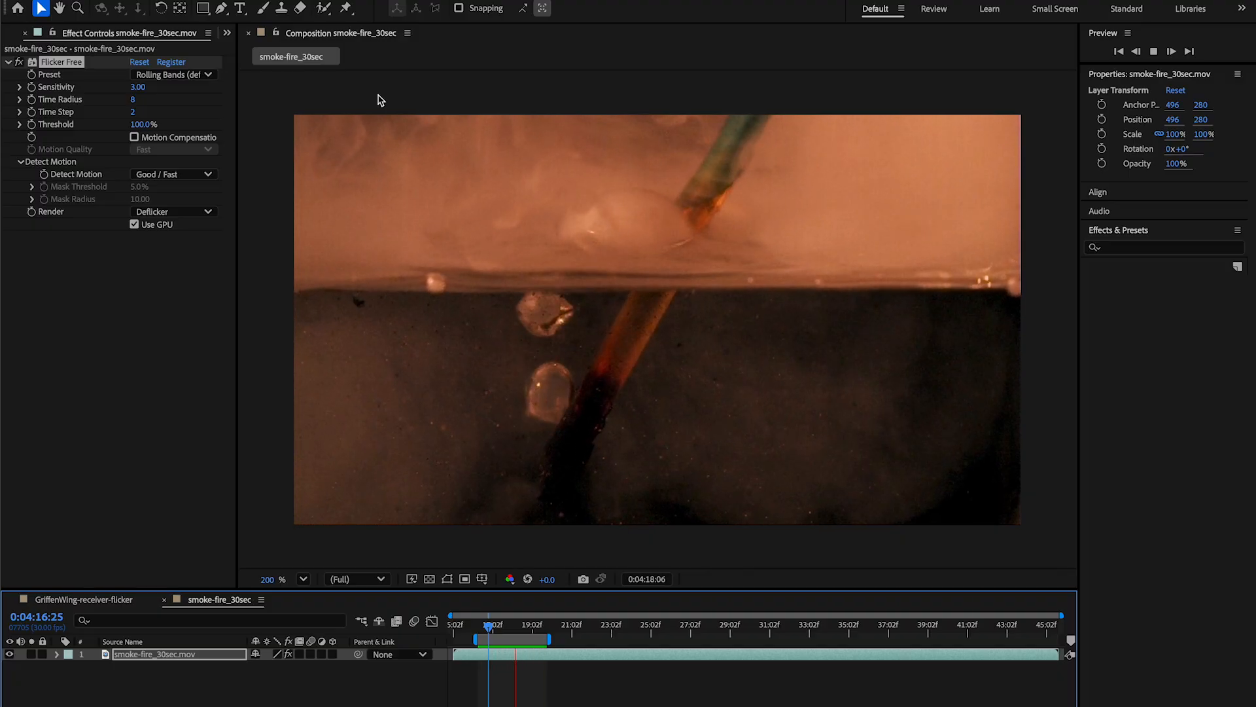
pyautogui.press('space')
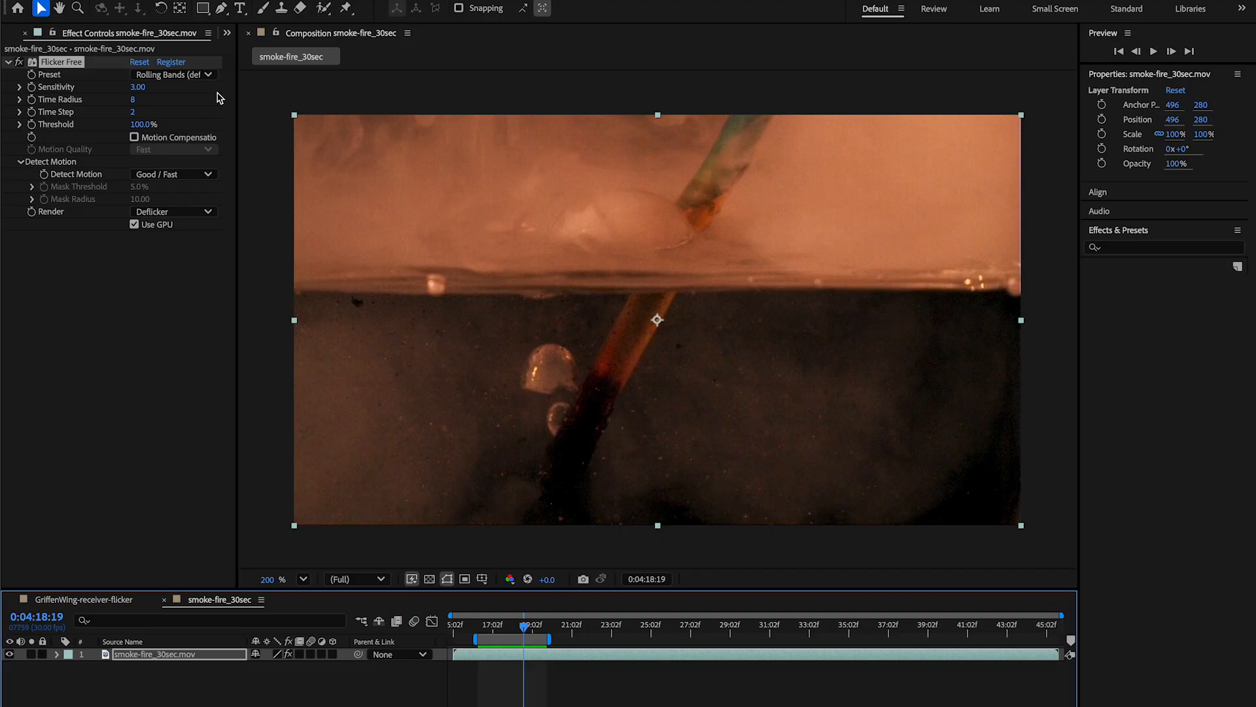